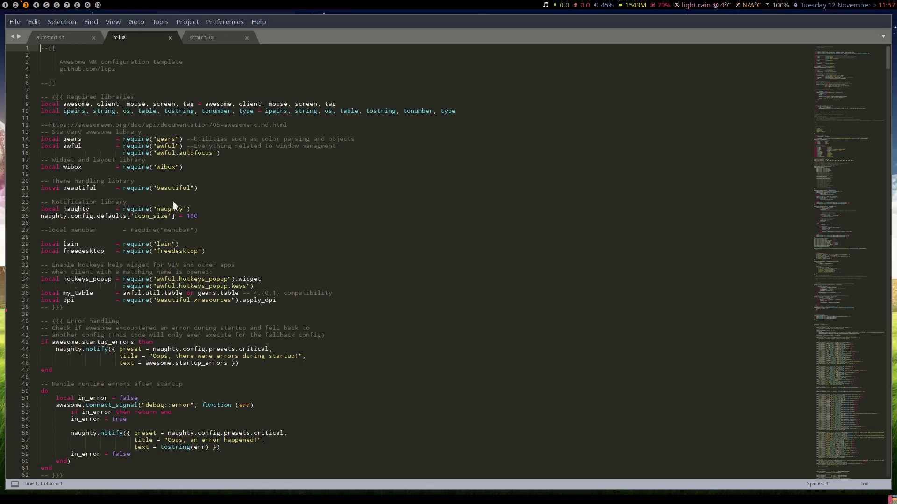
Switch to empty tag 2 with Mod+2 so only the desktop wallpaper shows
key(super+2)
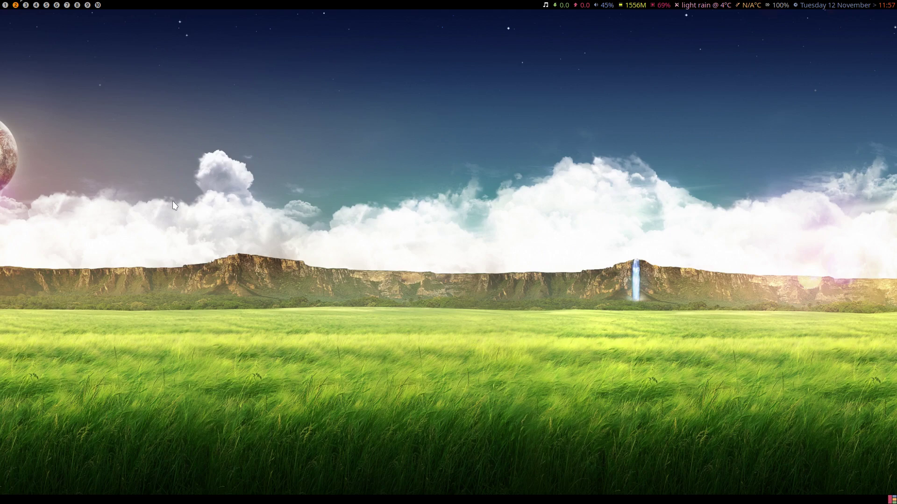
Return to tag 3, check the xrandr line 33 in autostart.sh, then go back to rc.lua
key(super+3)
click(65, 37)
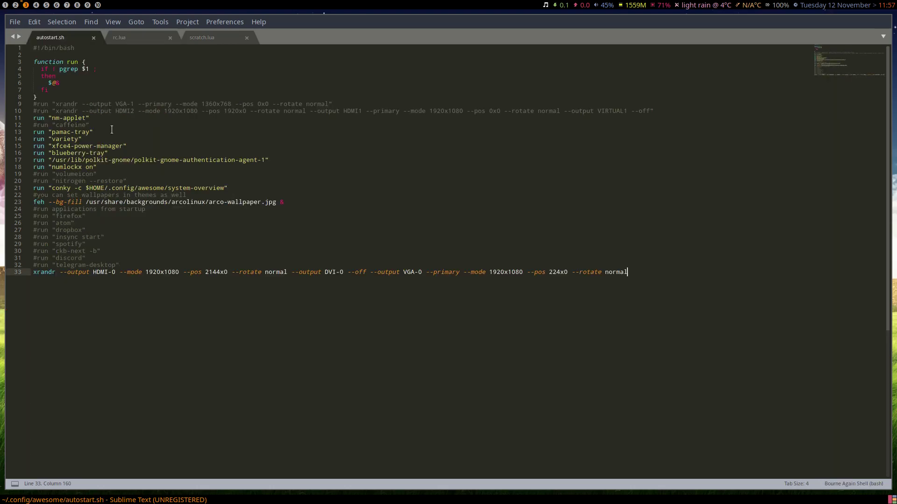
drag(33, 272, 266, 306)
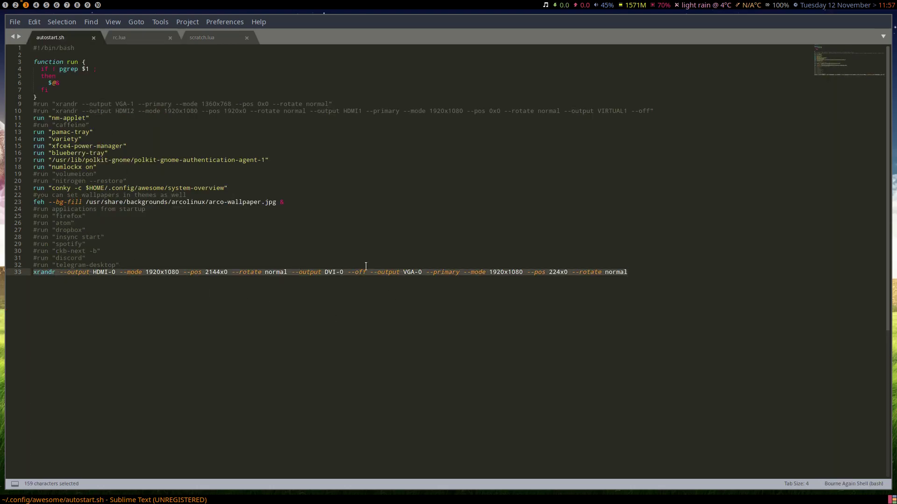
click(303, 254)
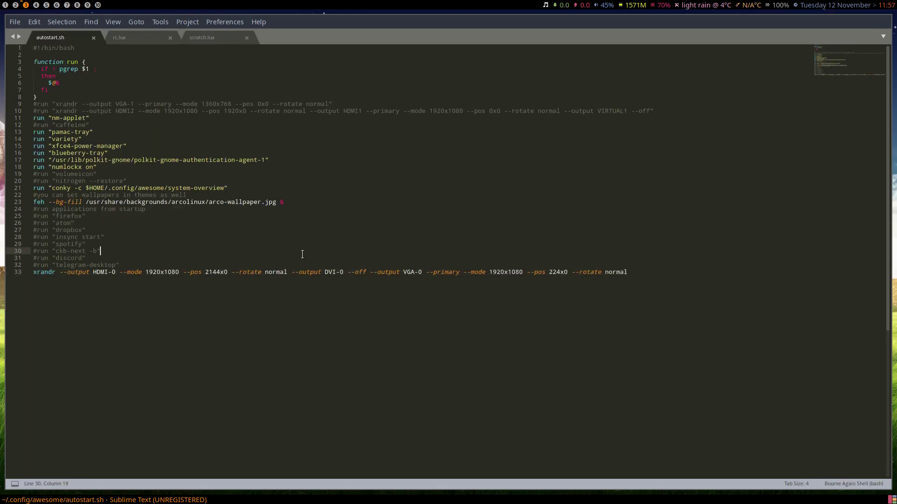
click(125, 38)
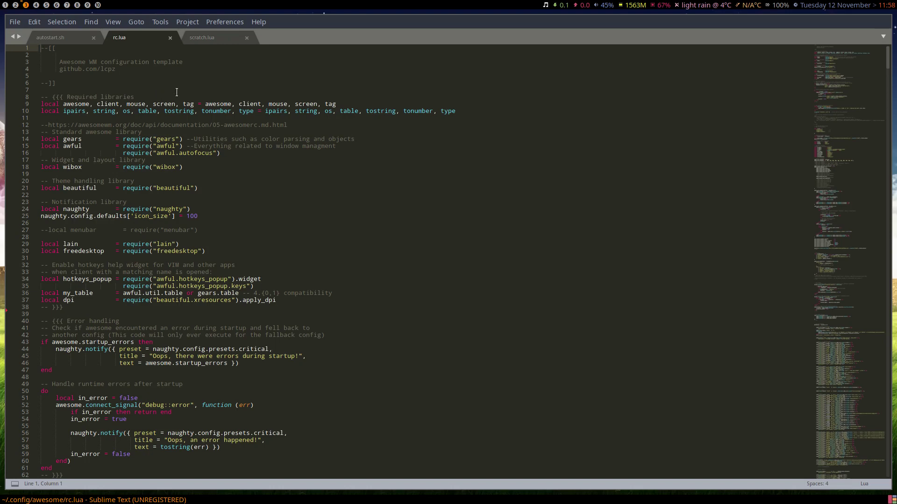
scroll(83, 328, down, 2)
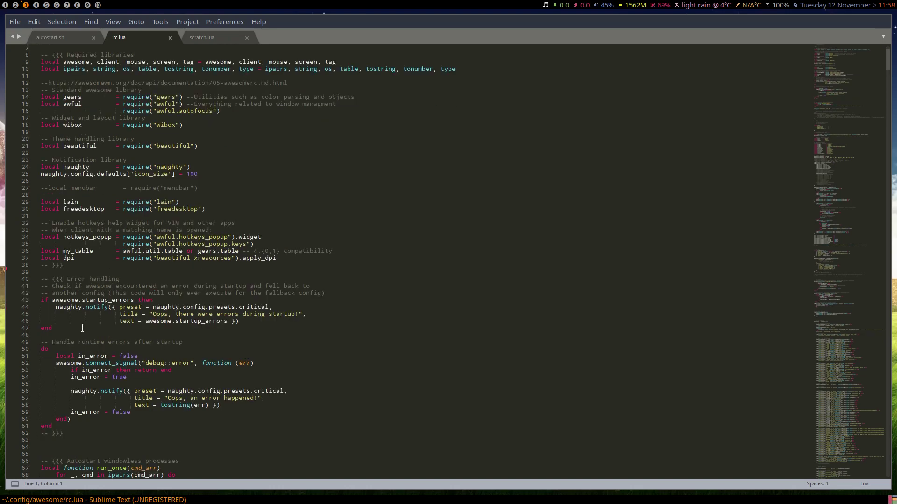
click(210, 40)
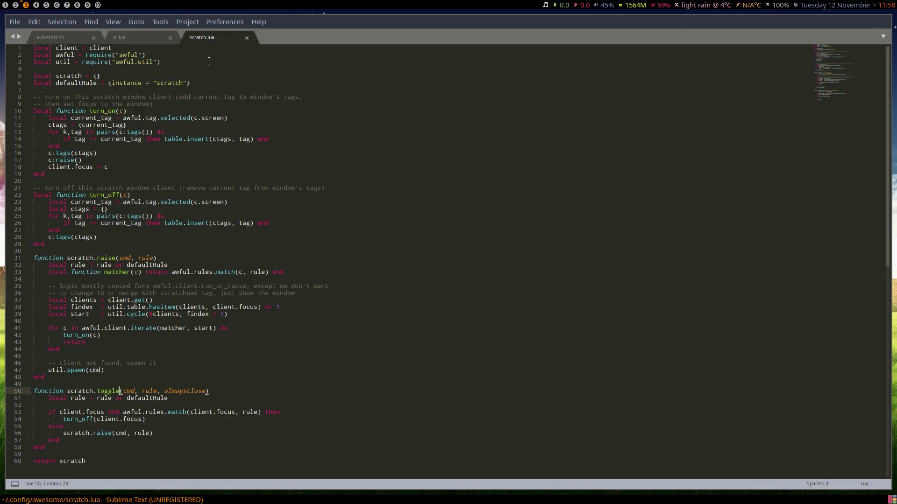
click(130, 36)
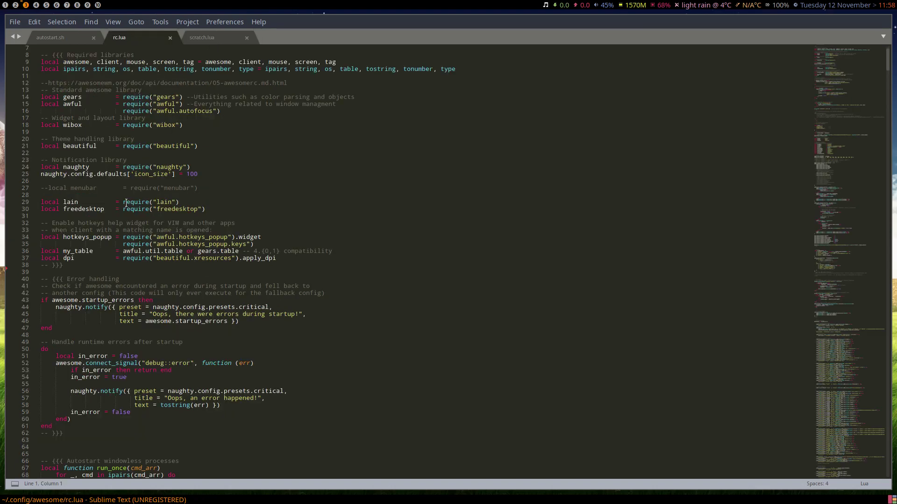
click(68, 334)
Add local scratch = require("scratch") at line 28 under a '-- Scratchpad' comment
click(73, 194)
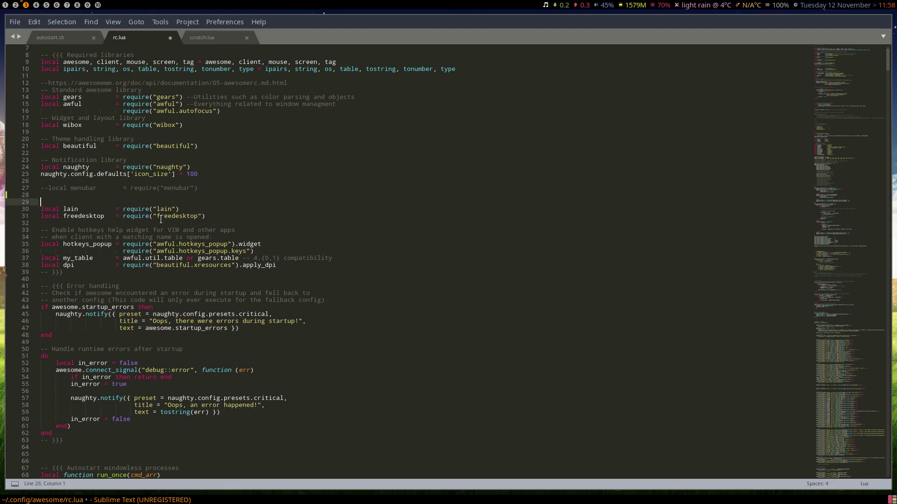
key(Return)
key(Return)
key(Up)
text(local scratch = require("scratch"))
key(ctrl+shift+Return)
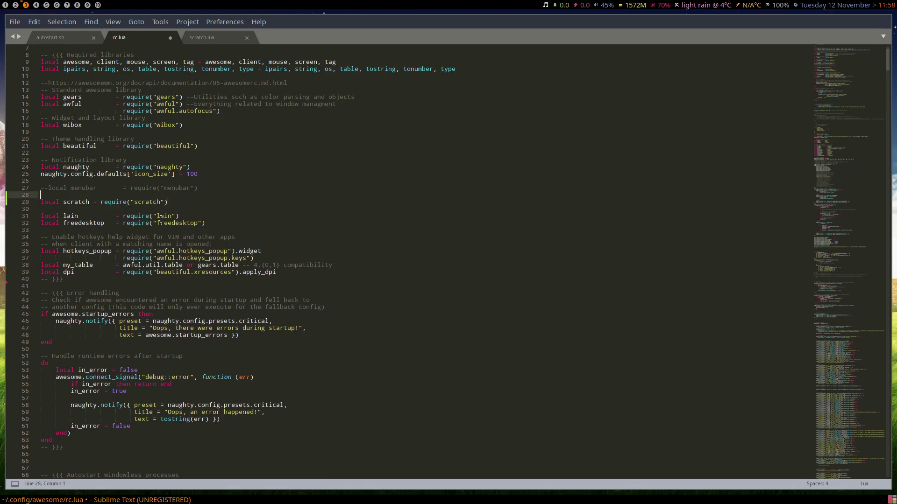
key(BackSpace)
text(-- )
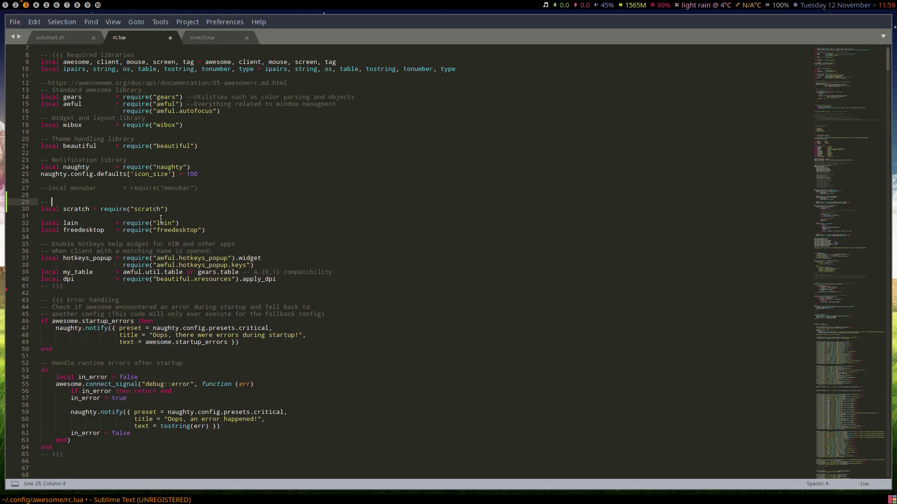
text(Scratchpad)
key(Down)
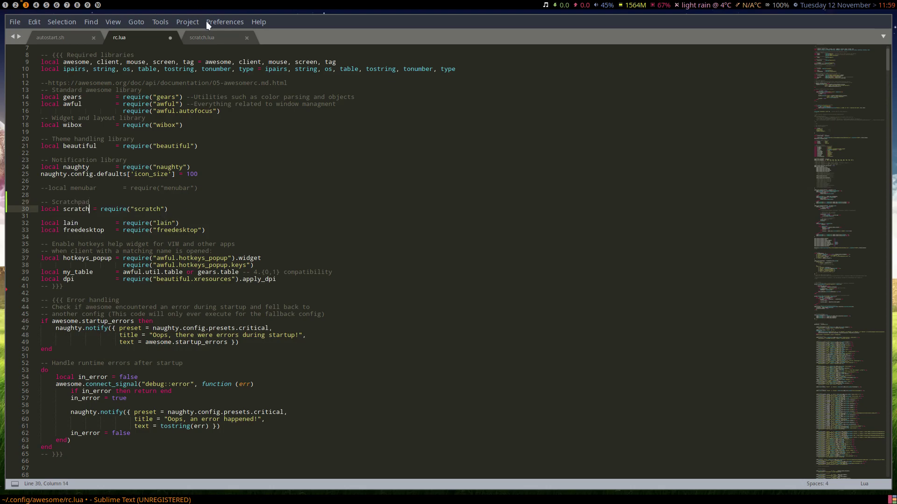
Check the scratch module name and save rc.lua
double_click(151, 209)
click(152, 209)
key(ctrl+s)
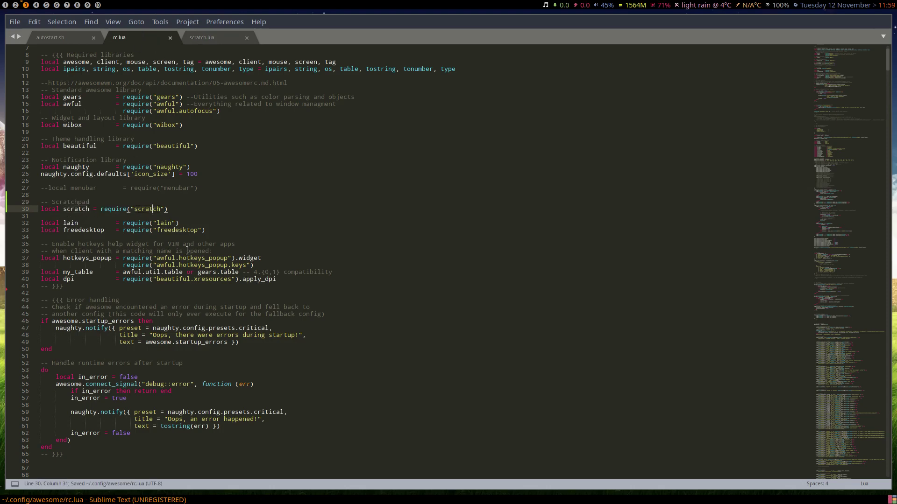
Paste the scratch.toggle("urxvt -name scratch") awful.key binding as line 351 in the super keybindings
scroll(195, 268, down, 20)
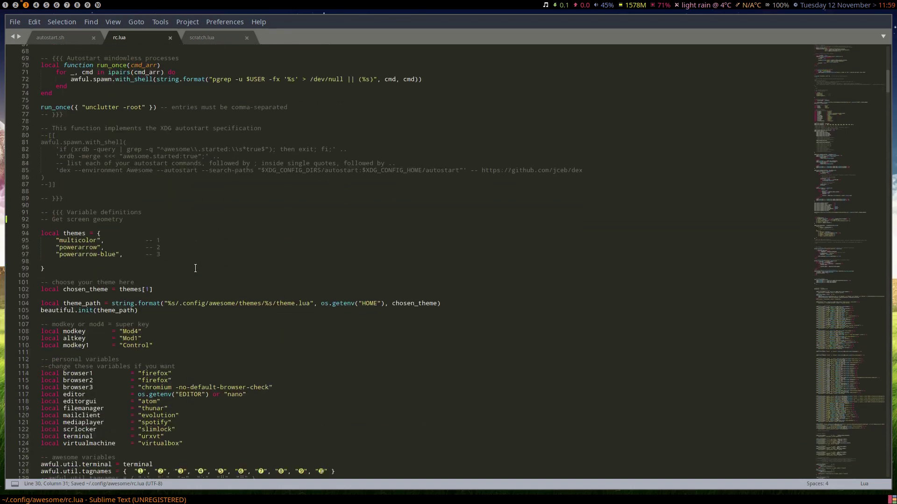
scroll(195, 268, down, 20)
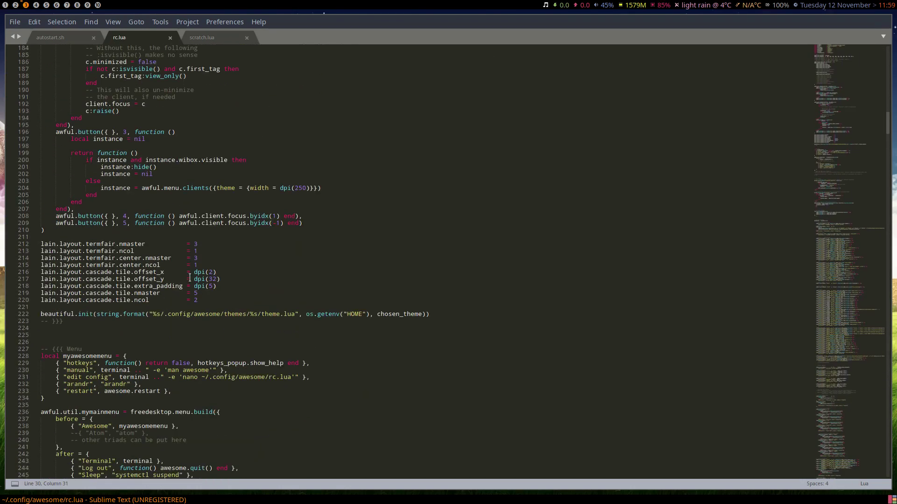
scroll(189, 279, down, 20)
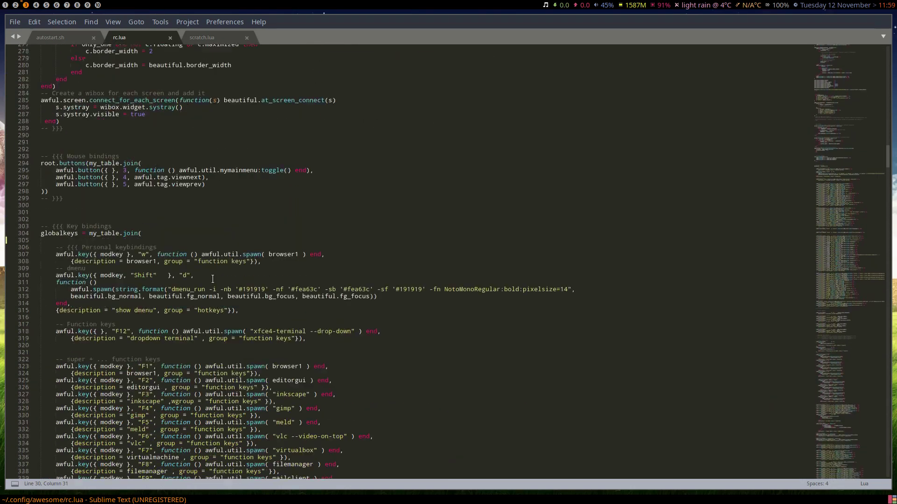
scroll(212, 278, down, 13)
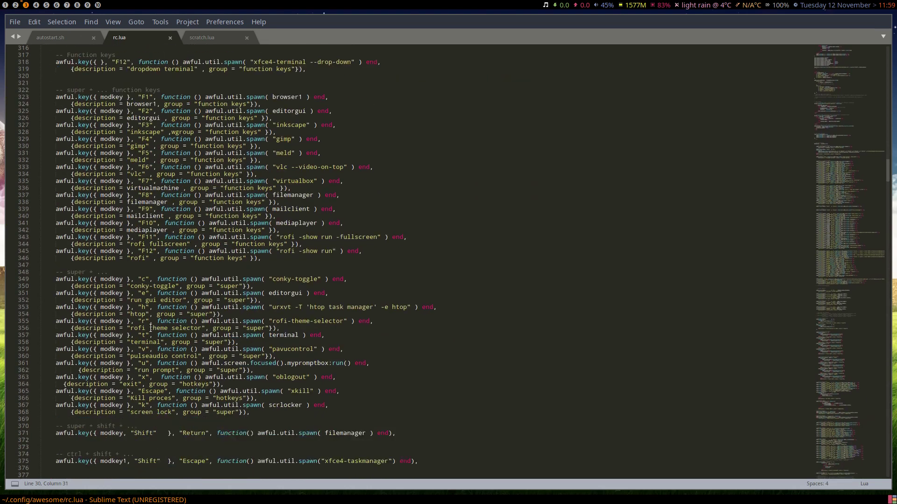
scroll(151, 329, down, 2)
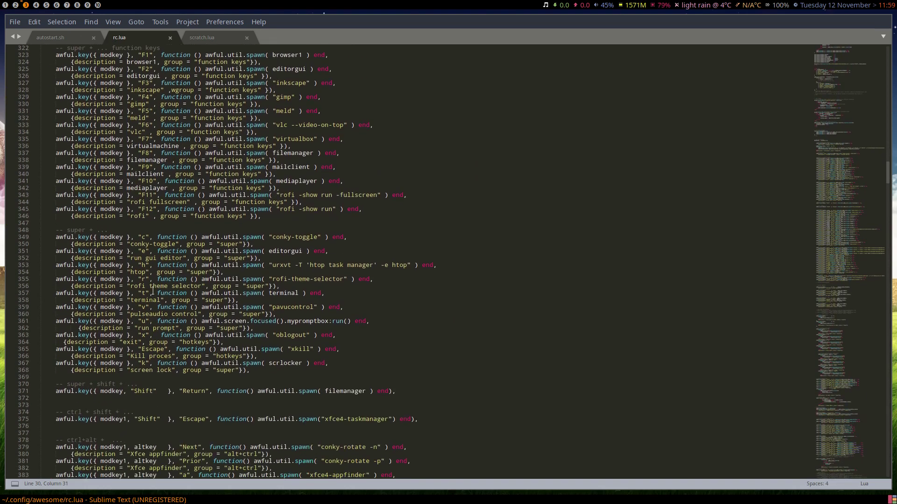
click(116, 231)
click(366, 238)
key(Down)
key(Return)
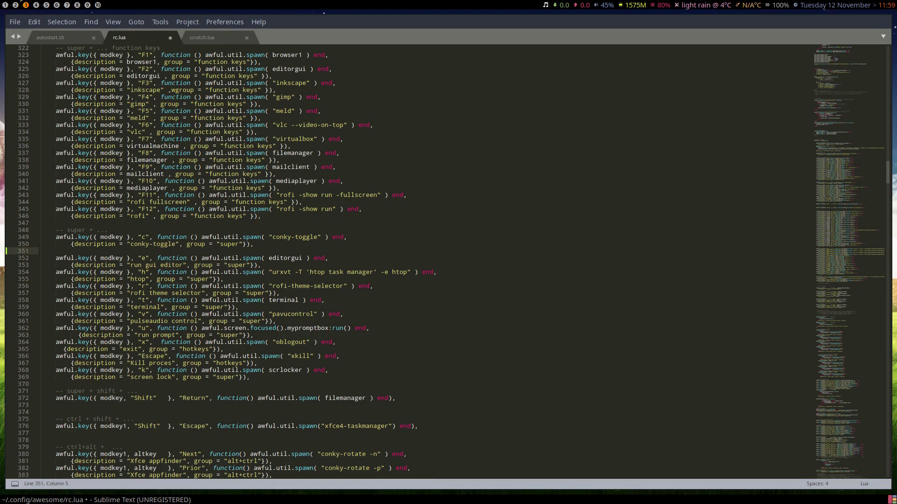
text(awful.key({ modkey }, "d", function () scratch.toggle("urxvt -name scratch", { instance = "scratch" }) end),)
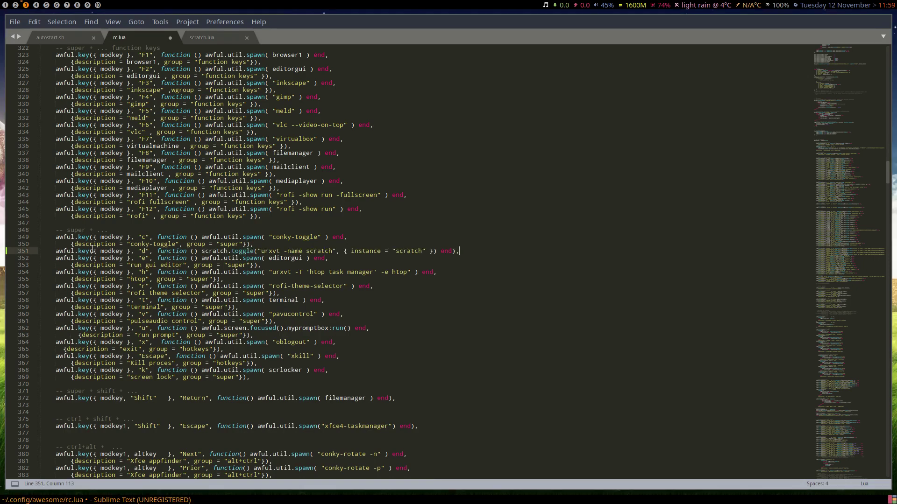
Inspect the toggle function's definition in scratch.lua, then save rc.lua
double_click(218, 252)
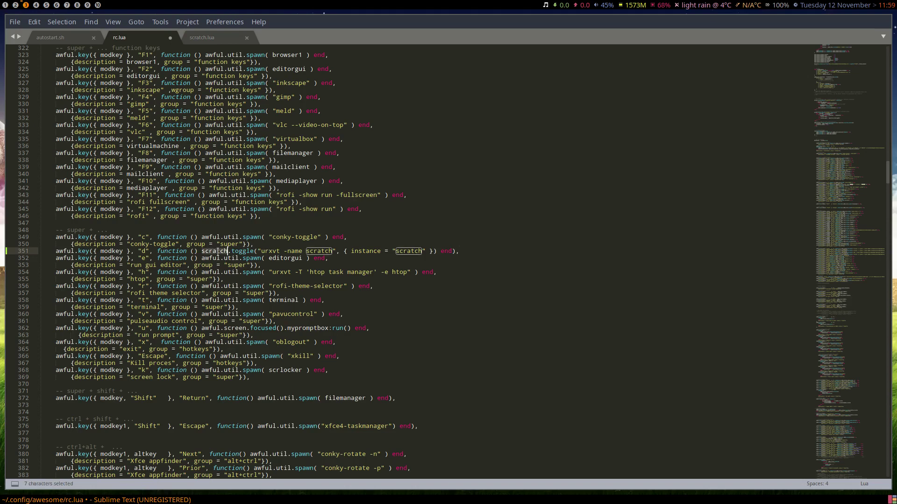
double_click(240, 252)
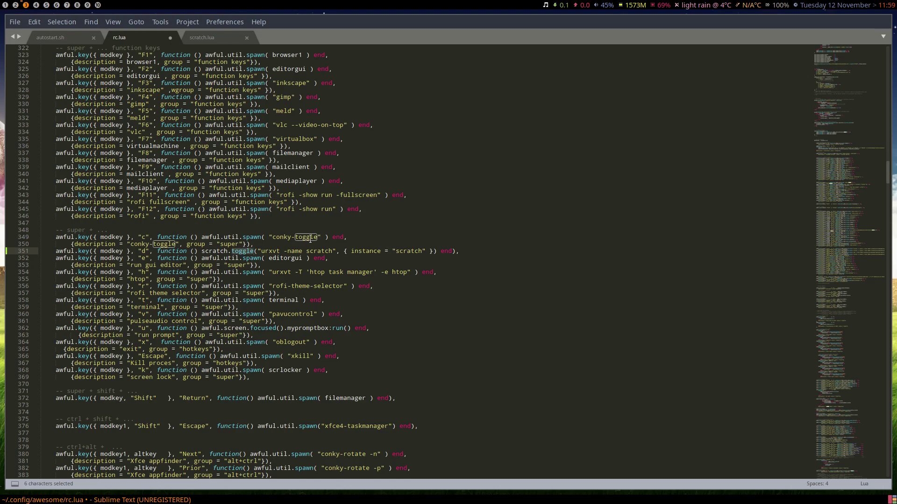
key(F12)
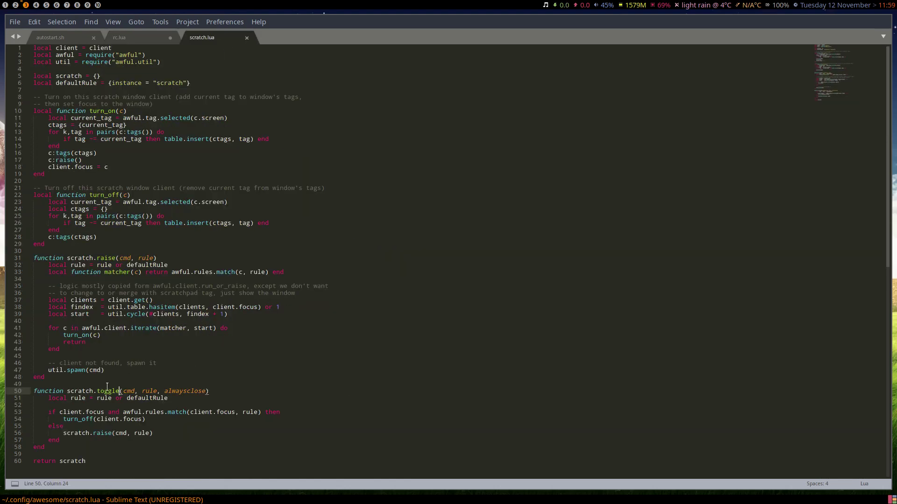
click(108, 391)
double_click(108, 391)
click(135, 36)
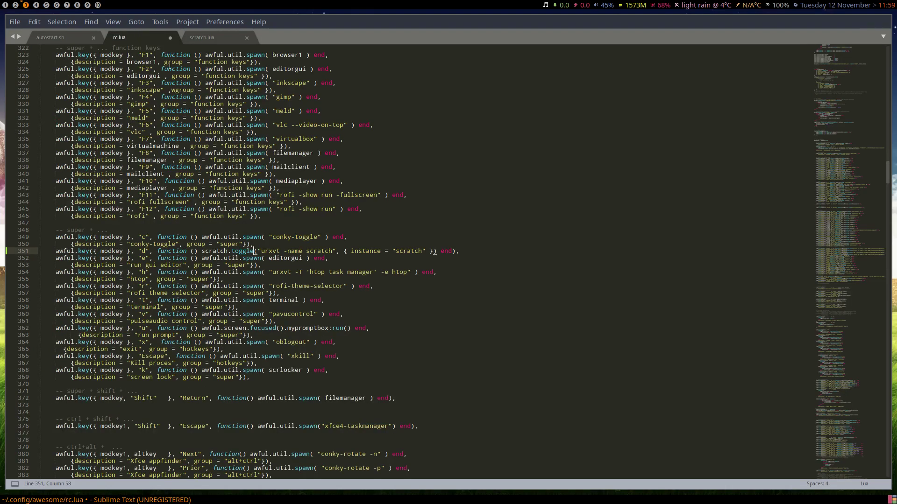
key(ctrl+s)
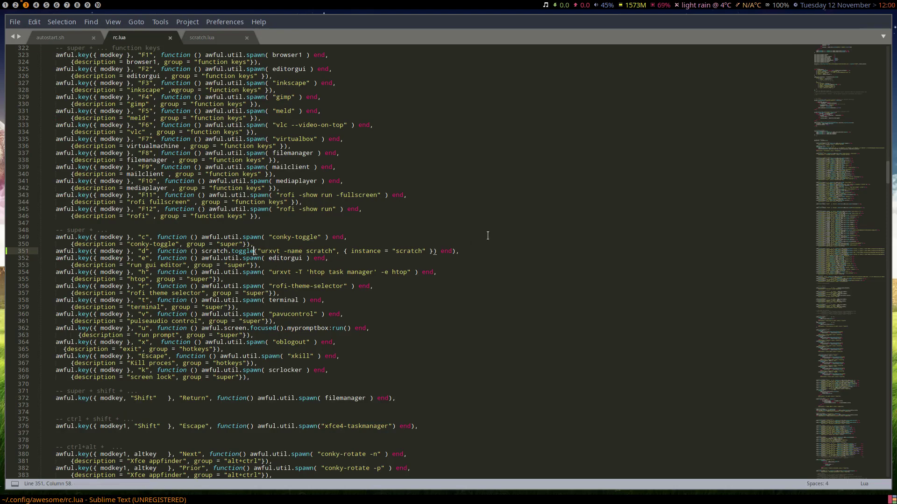
Paste a floating Scratchpad rule block under a '-- Scratchpad' comment after the default client rule
drag(840, 169, 814, 366)
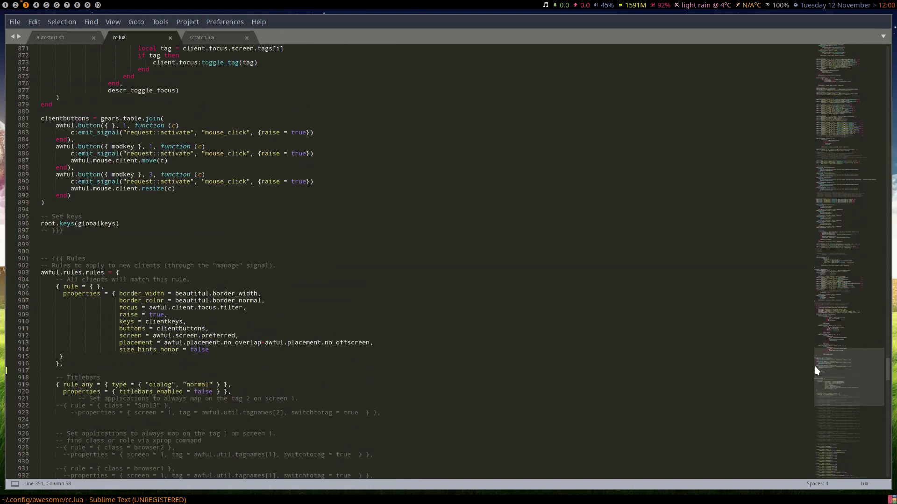
click(81, 370)
key(Return)
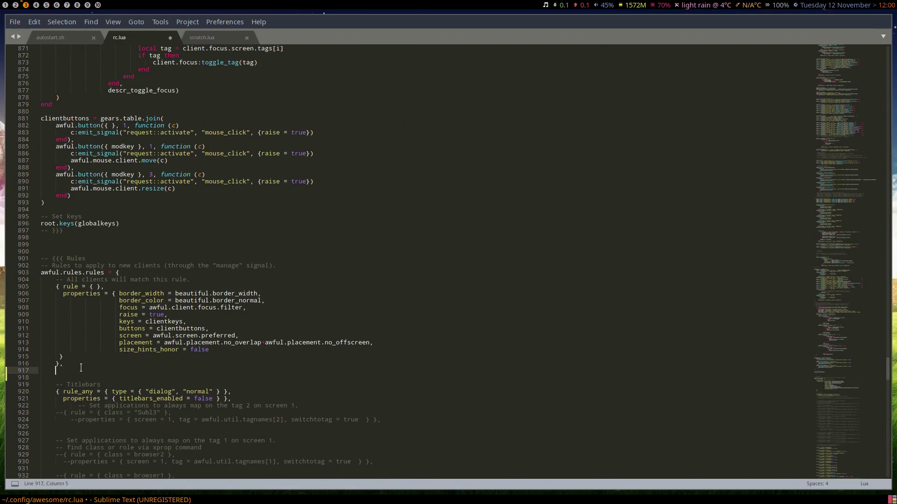
key(Return)
key(Up)
text(--)
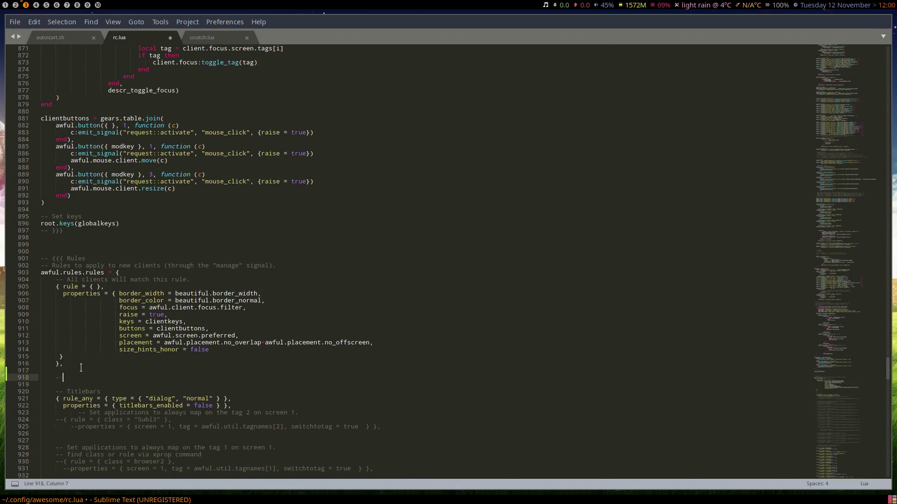
text( Scratchpad)
key(Return)
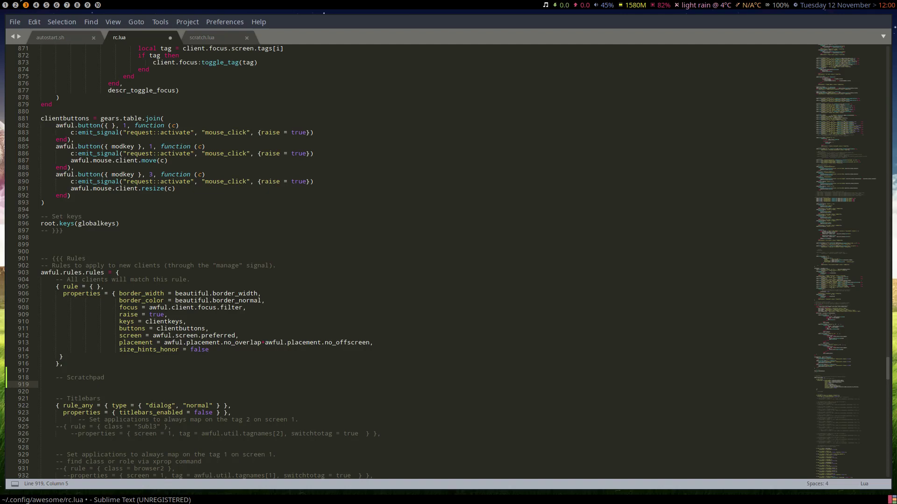
text({         rule_any = {             instance = { "scratch" },             class = { "scratch" },             icon_name = { "scratchpad_urxvt" },         },         properties = {             skip_taskbar = false,             floating = true,             ontop = false,             minimized = true,             sticky = false,             width = screen_width * 0.7,             height = screen_height * 0.75         },         callback = function (c)             awful.placement.centered(c,{honor_padding = true, honor_workarea=true})             gears.timer.delayed_call(function()                 c.urgent = false             end)         end     },)
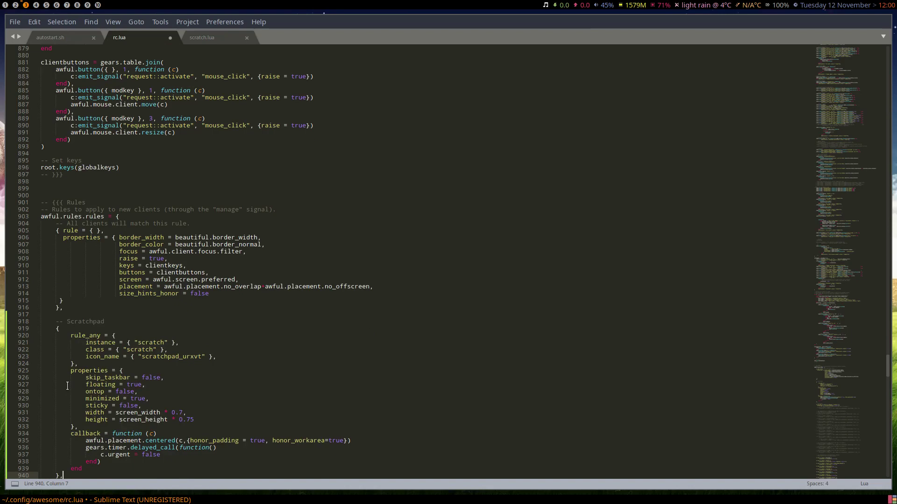
Review the rule's scratch instance match, 0.7×0.75 size properties and centring callback, then return to the top
scroll(137, 362, down, 2)
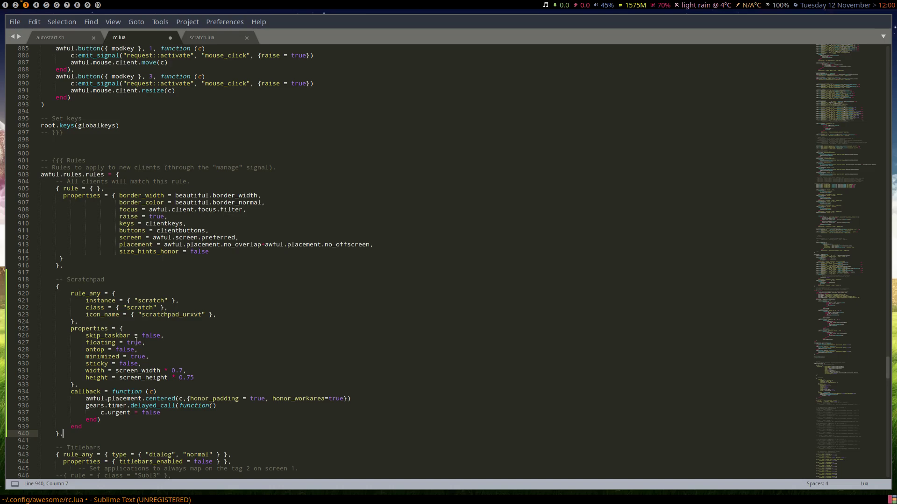
double_click(120, 371)
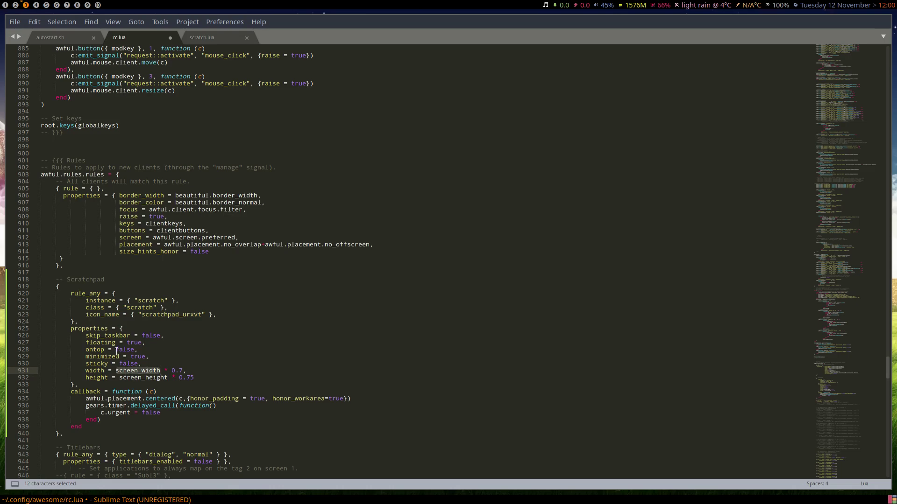
click(74, 283)
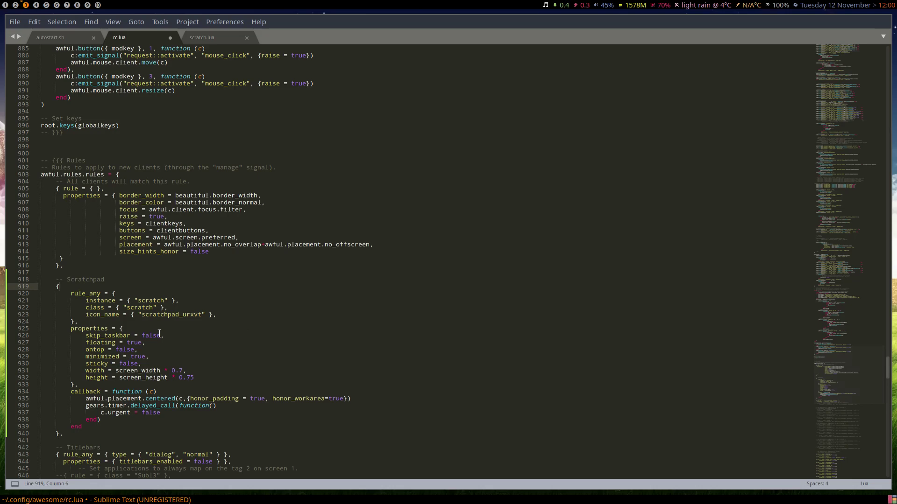
double_click(150, 300)
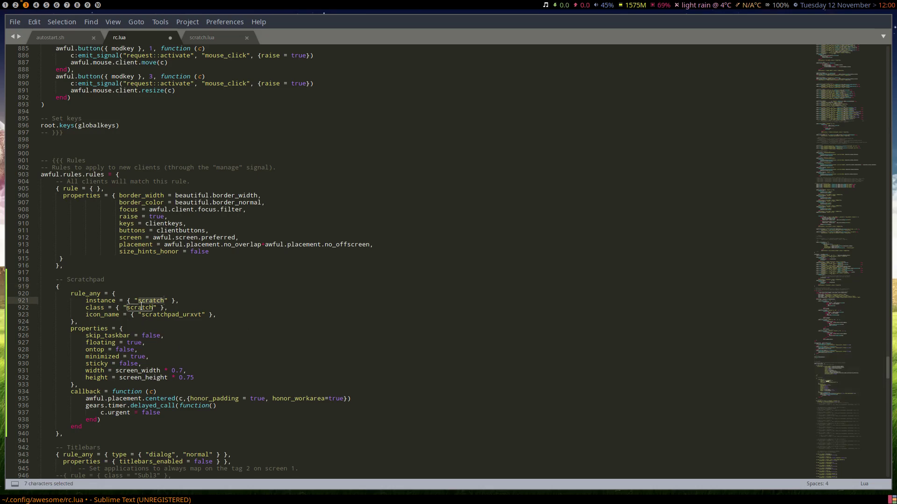
key(ctrl+F3)
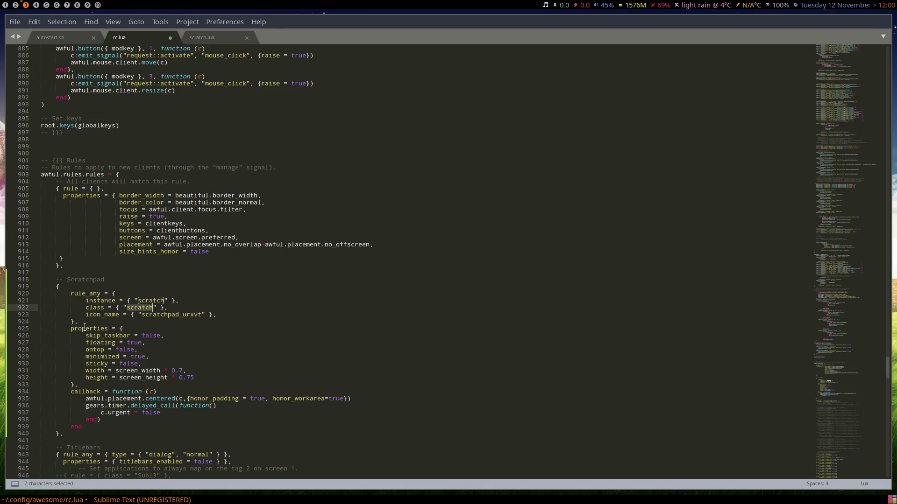
drag(85, 336, 142, 363)
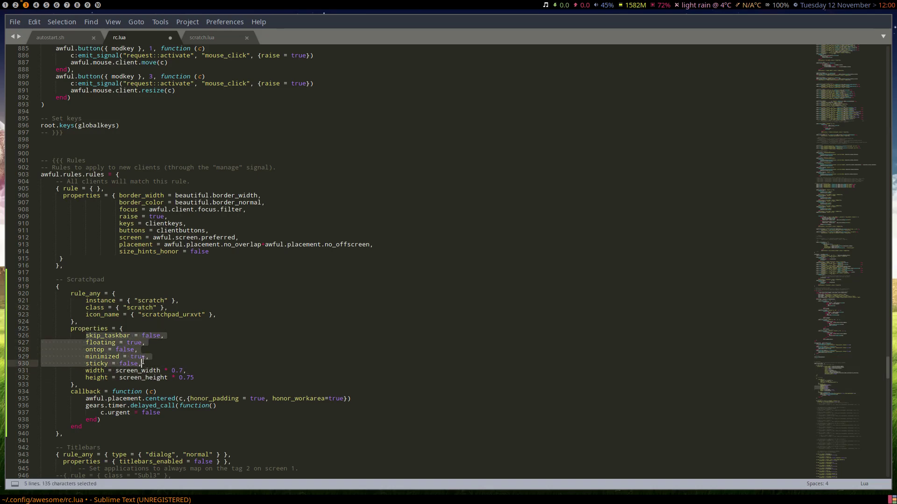
click(134, 356)
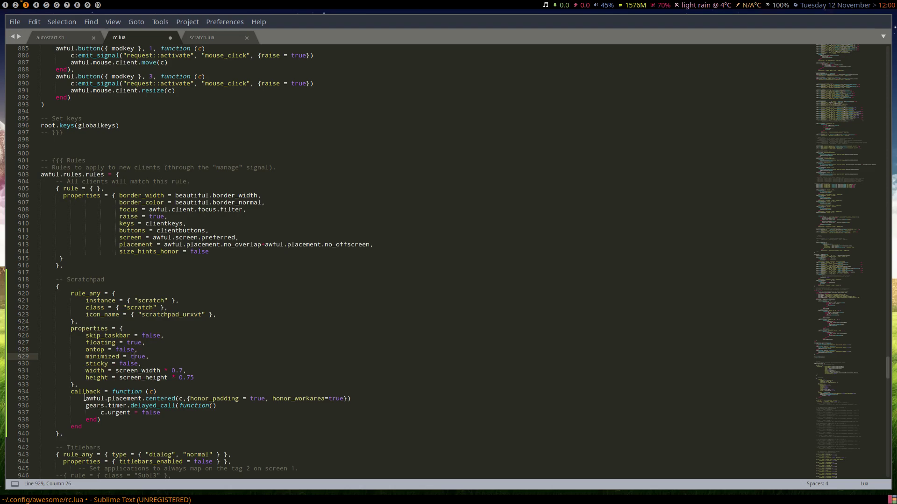
drag(71, 391, 156, 420)
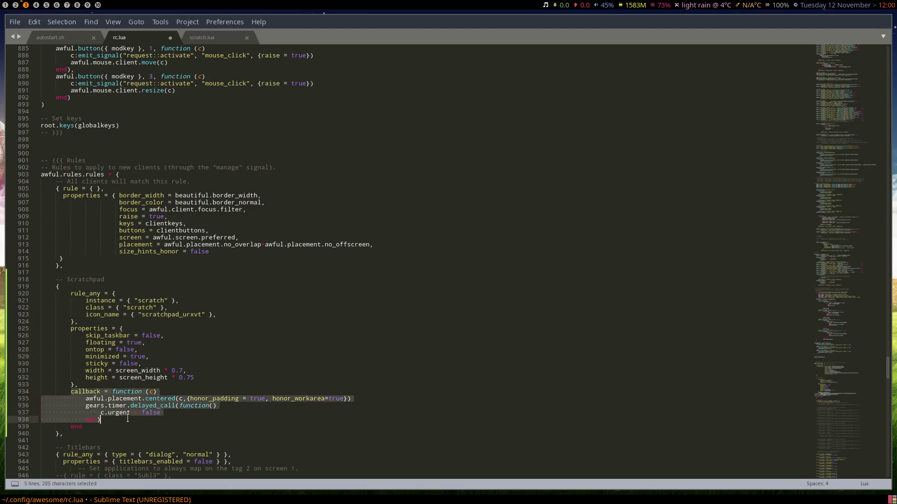
click(138, 391)
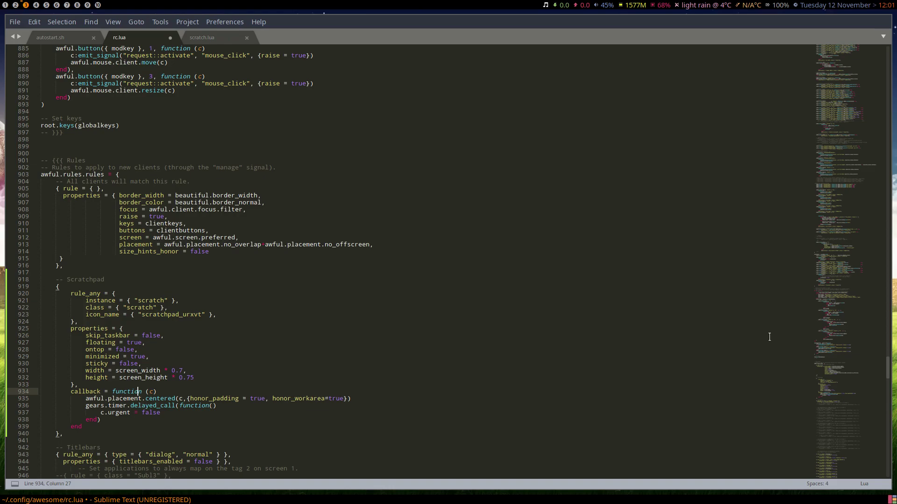
drag(851, 384, 836, 80)
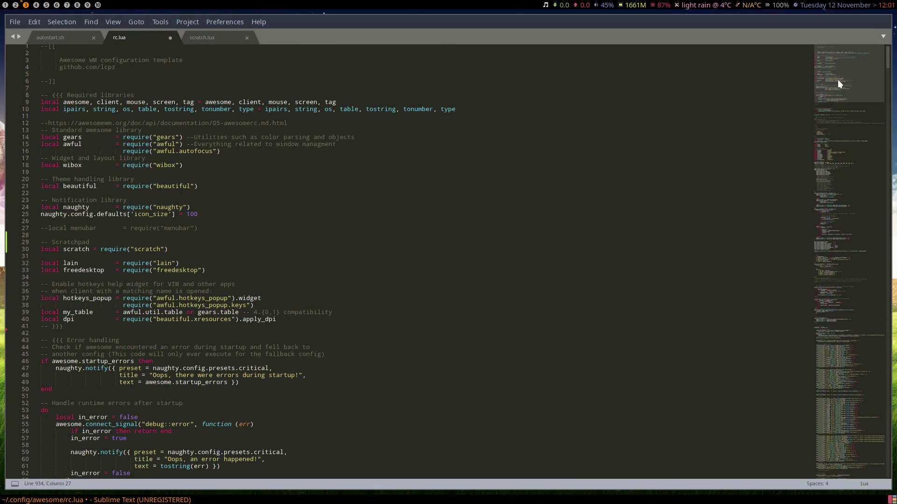
Paste the screen_width and screen_height definitions after the libraries under a '-- Scratchpad' comment and save
scroll(837, 79, down, 5)
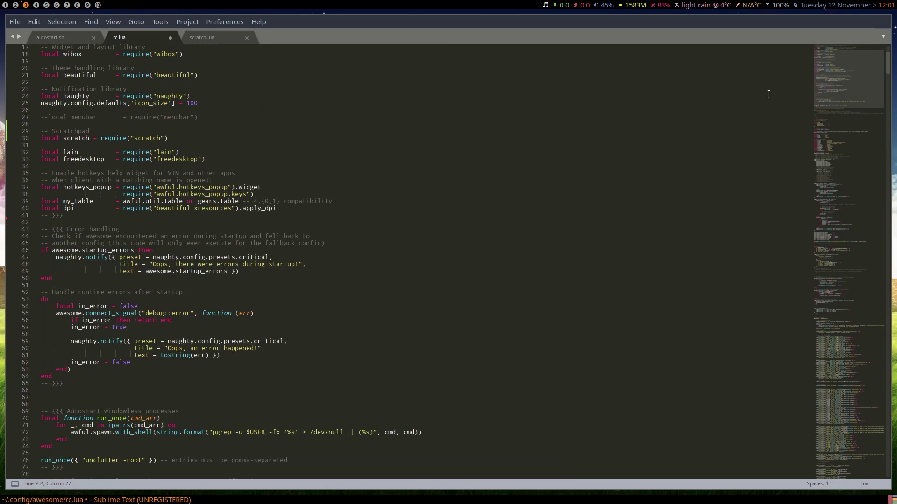
click(64, 221)
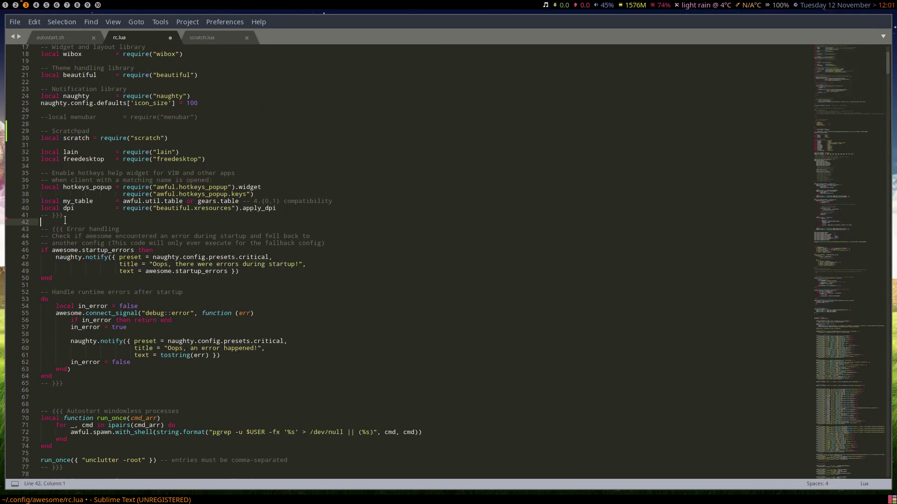
key(Return)
key(Return)
key(Return)
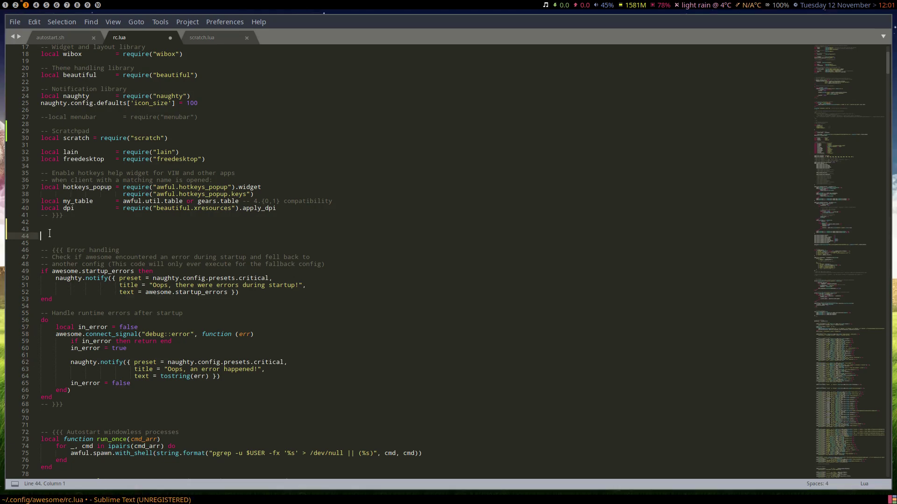
text(screen_width = awful.screen.focused().geometry.width screen_height = awful.screen.focused().geometry.height)
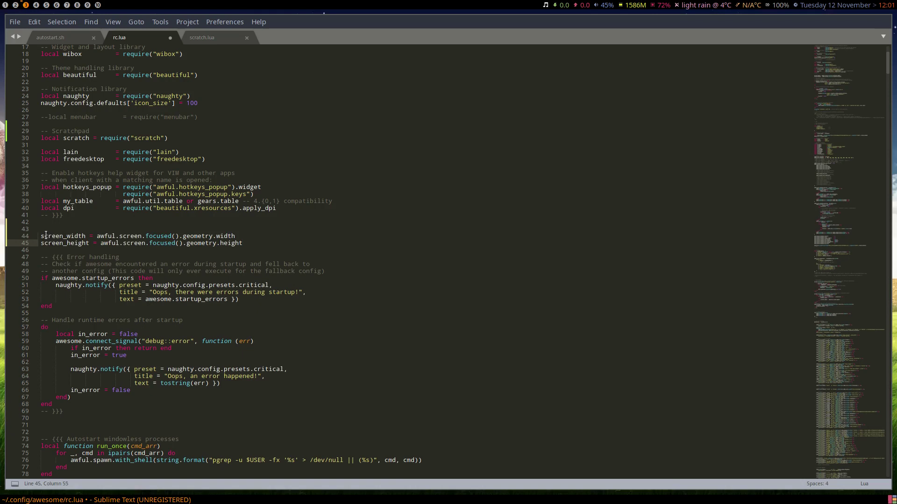
key(Up)
key(Up)
text(-- Scratch)
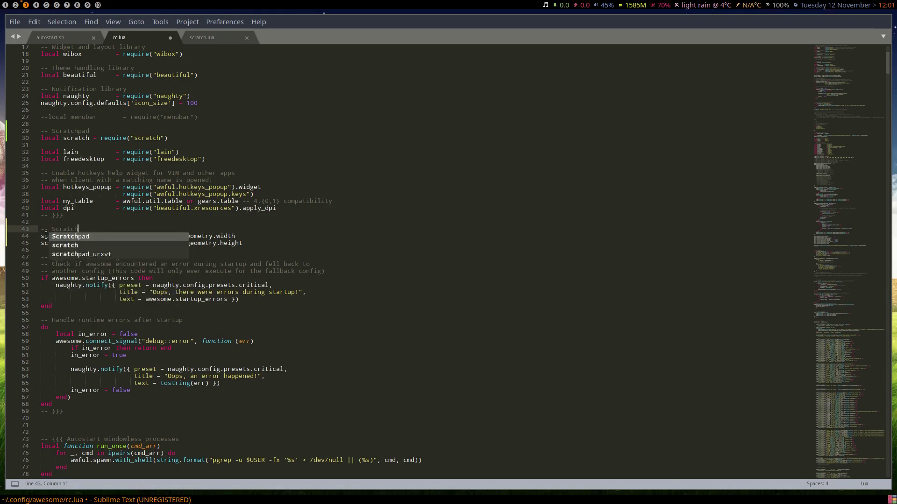
text(pad)
key(Right)
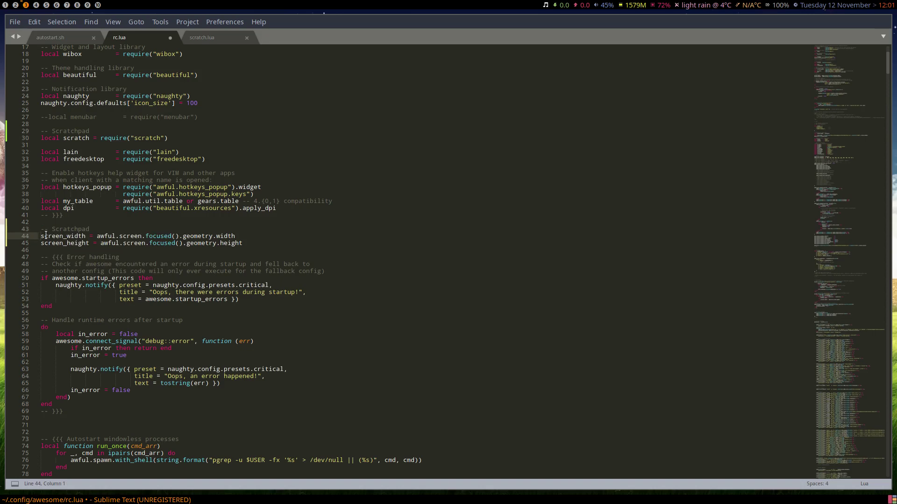
key(ctrl+s)
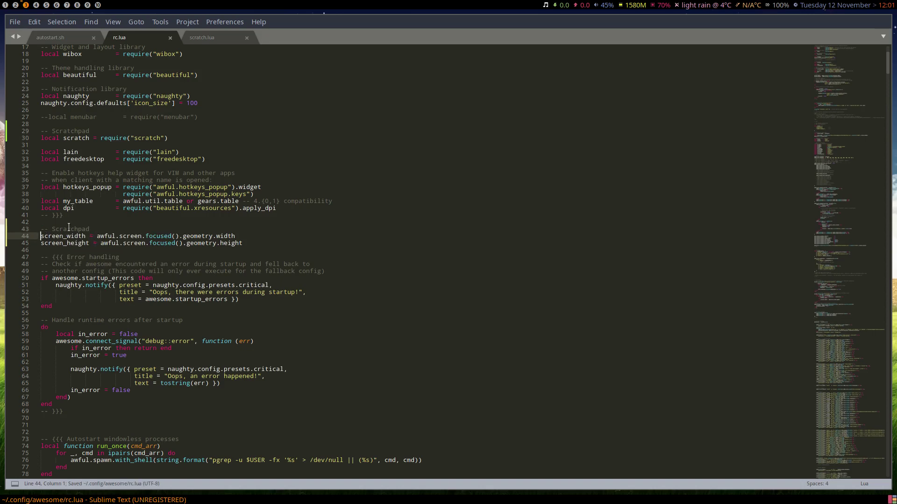
Move the screen size lines directly below the scratch require, save rc.lua, and reload awesome
double_click(68, 229)
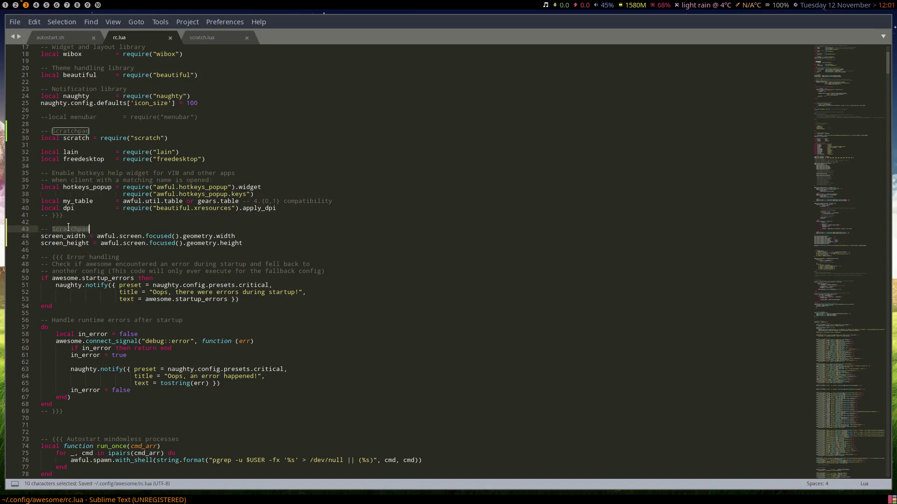
click(42, 236)
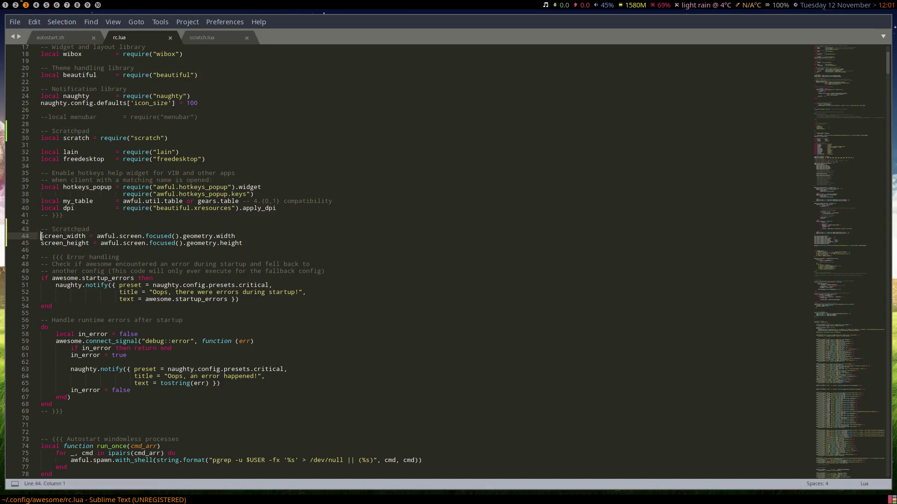
shift+click(245, 244)
key(ctrl+c)
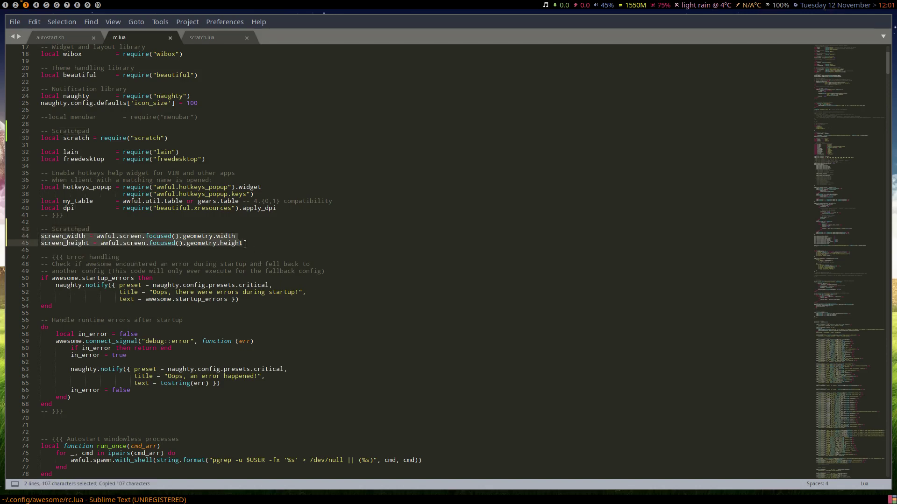
key(ctrl+shift+k)
key(Up)
key(ctrl+shift+k)
key(Up)
key(Up)
key(Up)
key(Up)
key(Up)
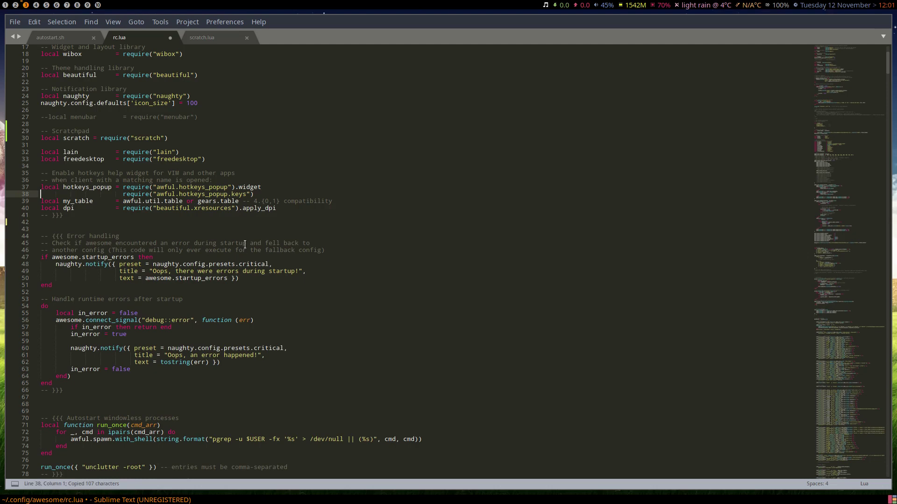
key(Up)
key(Up)
key(Up)
key(Up)
key(Up)
key(Up)
key(Up)
key(ctrl+v)
key(Return)
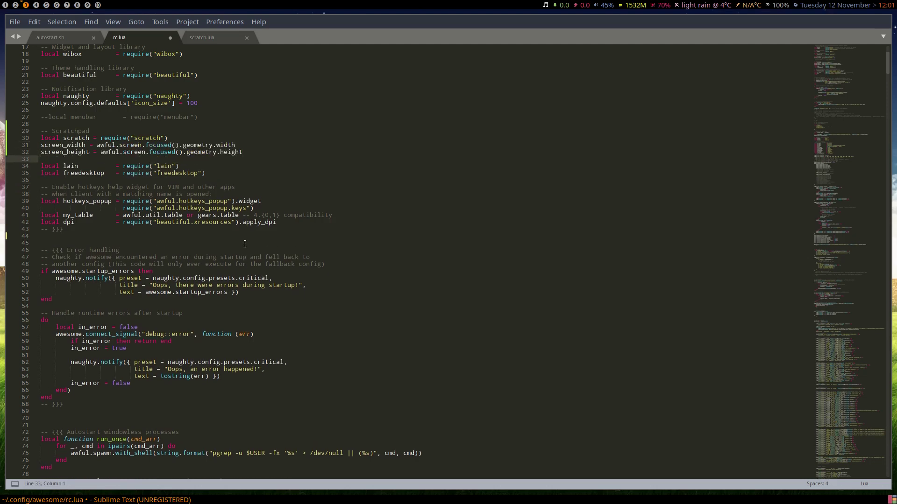
key(ctrl+s)
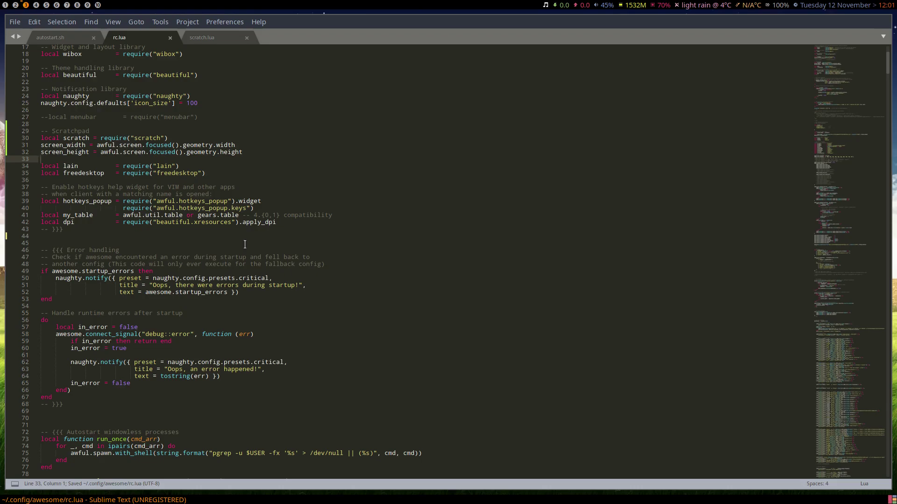
key(super+ctrl+r)
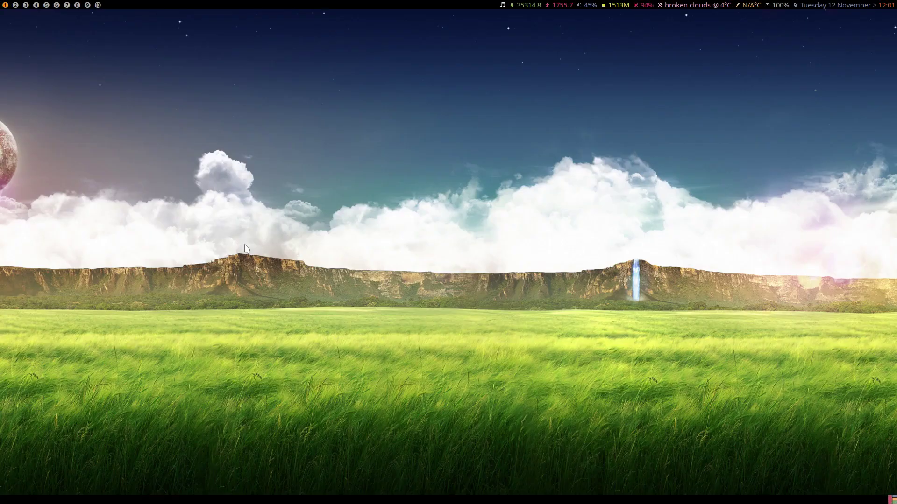
Go to tag 3 and toggle the centred urxvt scratchpad terminal open and closed twice
click(24, 6)
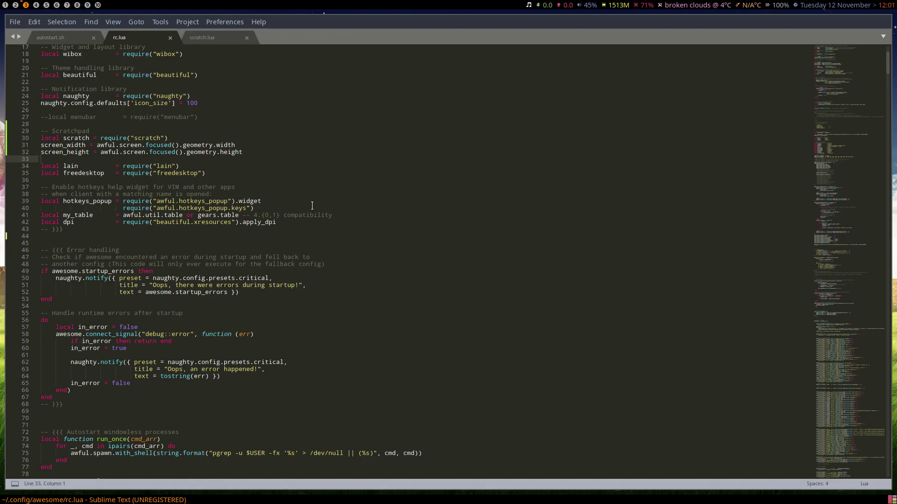
key(F12)
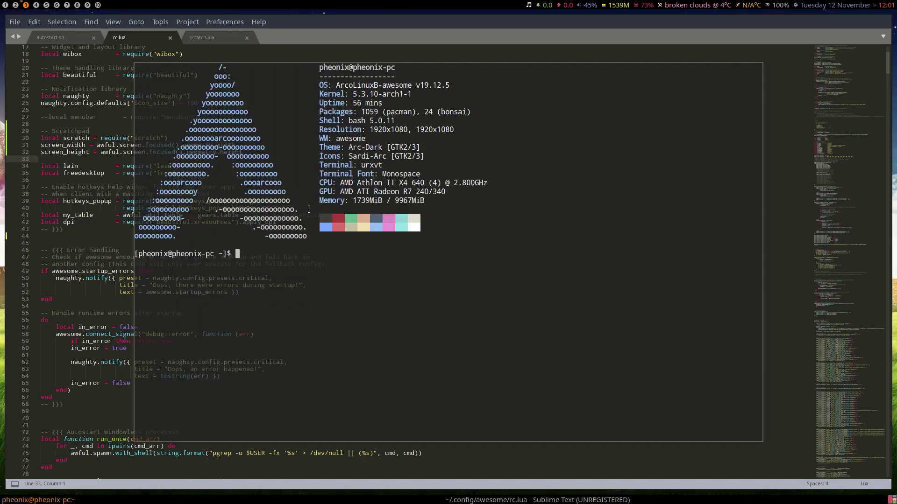
key(F12)
key(F12)
key(F12)
key(F12)
key(F12)
key(F12)
key(F12)
key(F12)
key(F12)
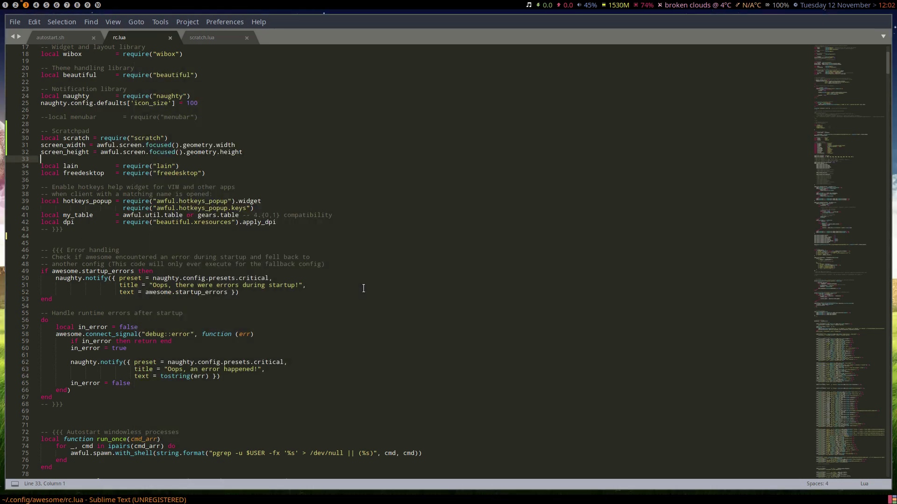
key(F12)
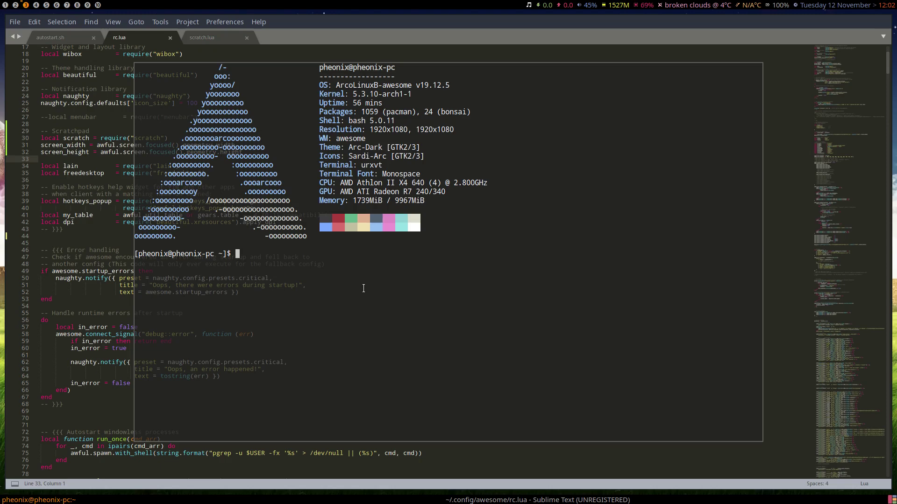
key(F12)
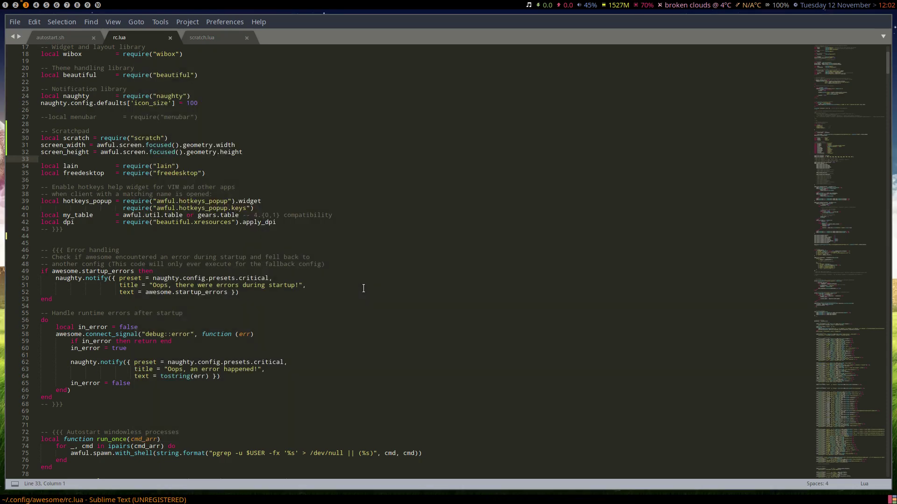